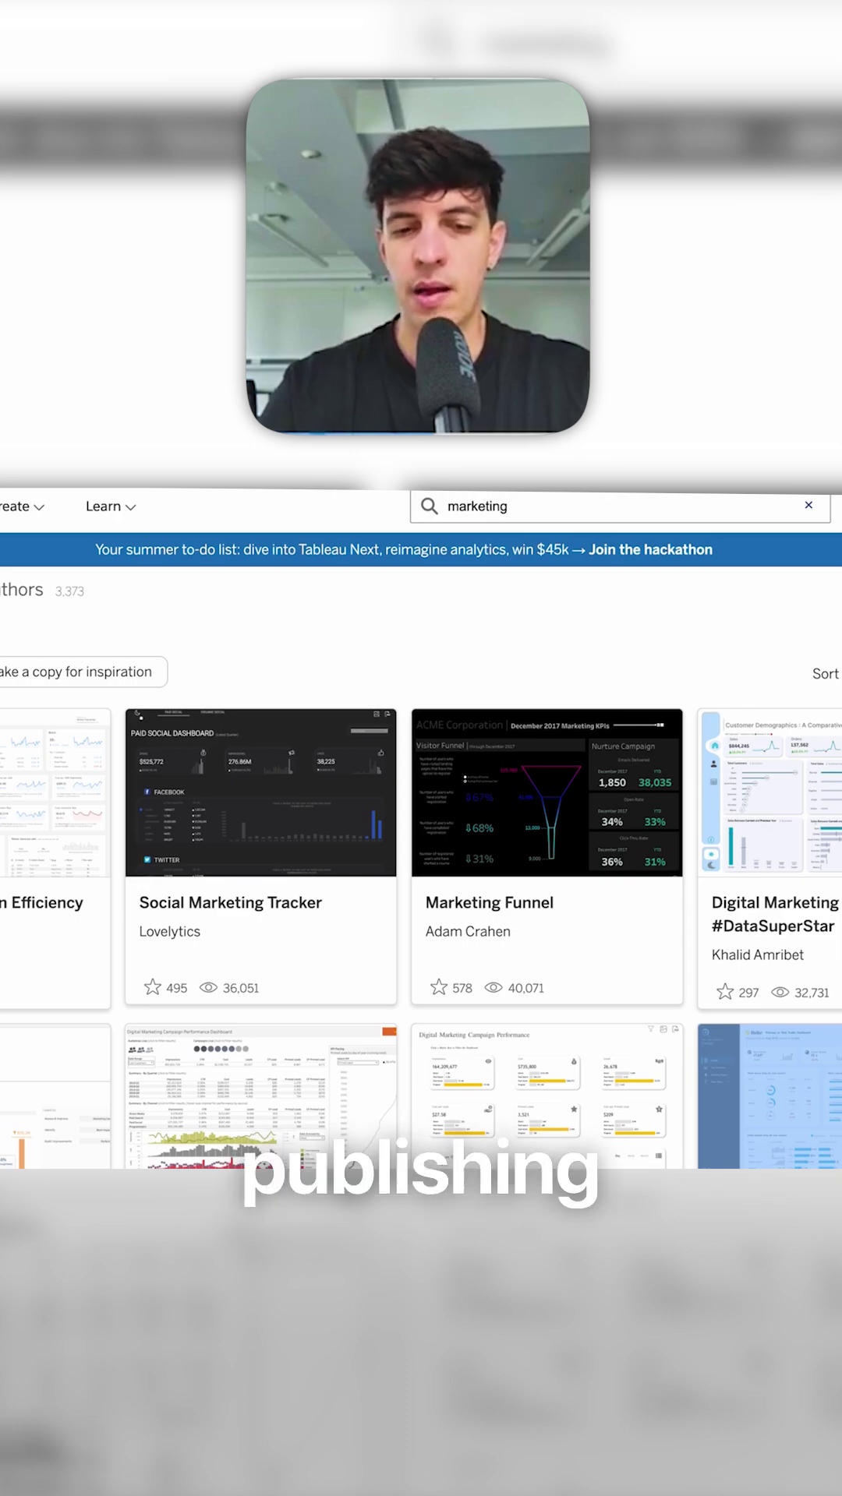
pyautogui.scroll(-10, 421, 725)
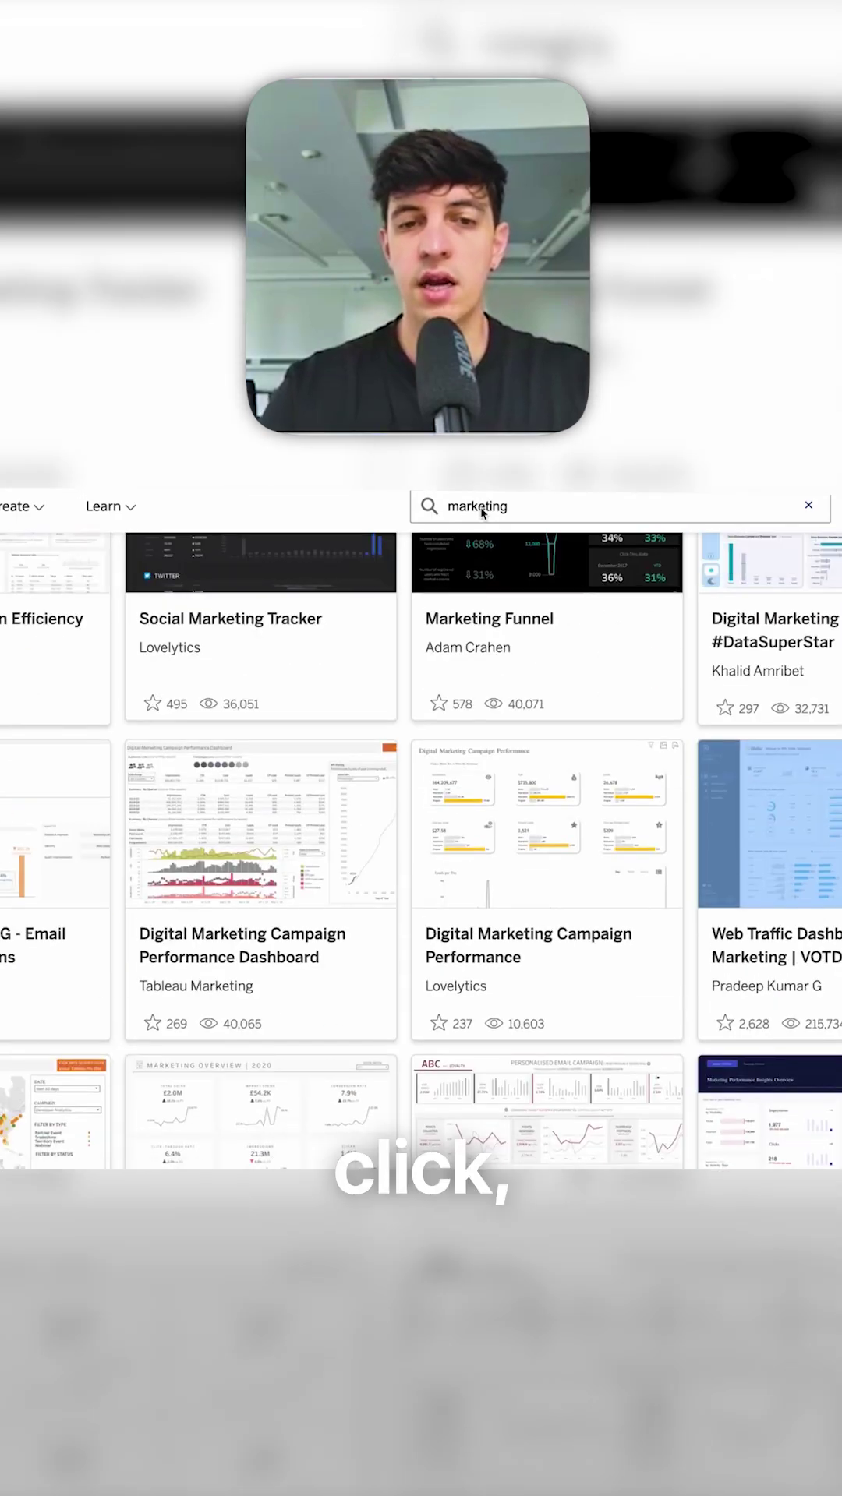
pyautogui.scroll(5, 296, 754)
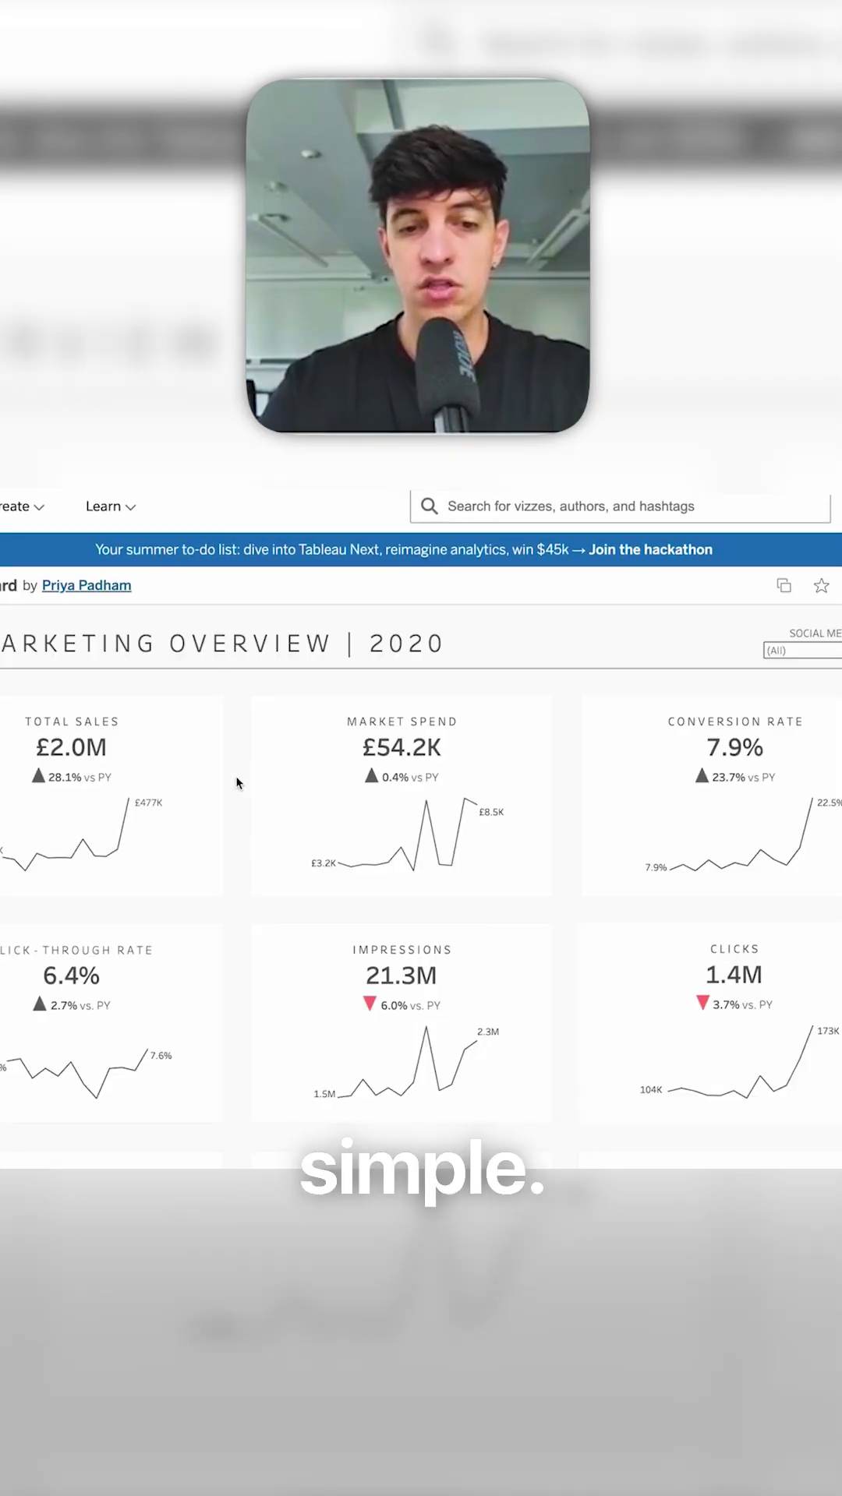
pyautogui.scroll(-2, 421, 819)
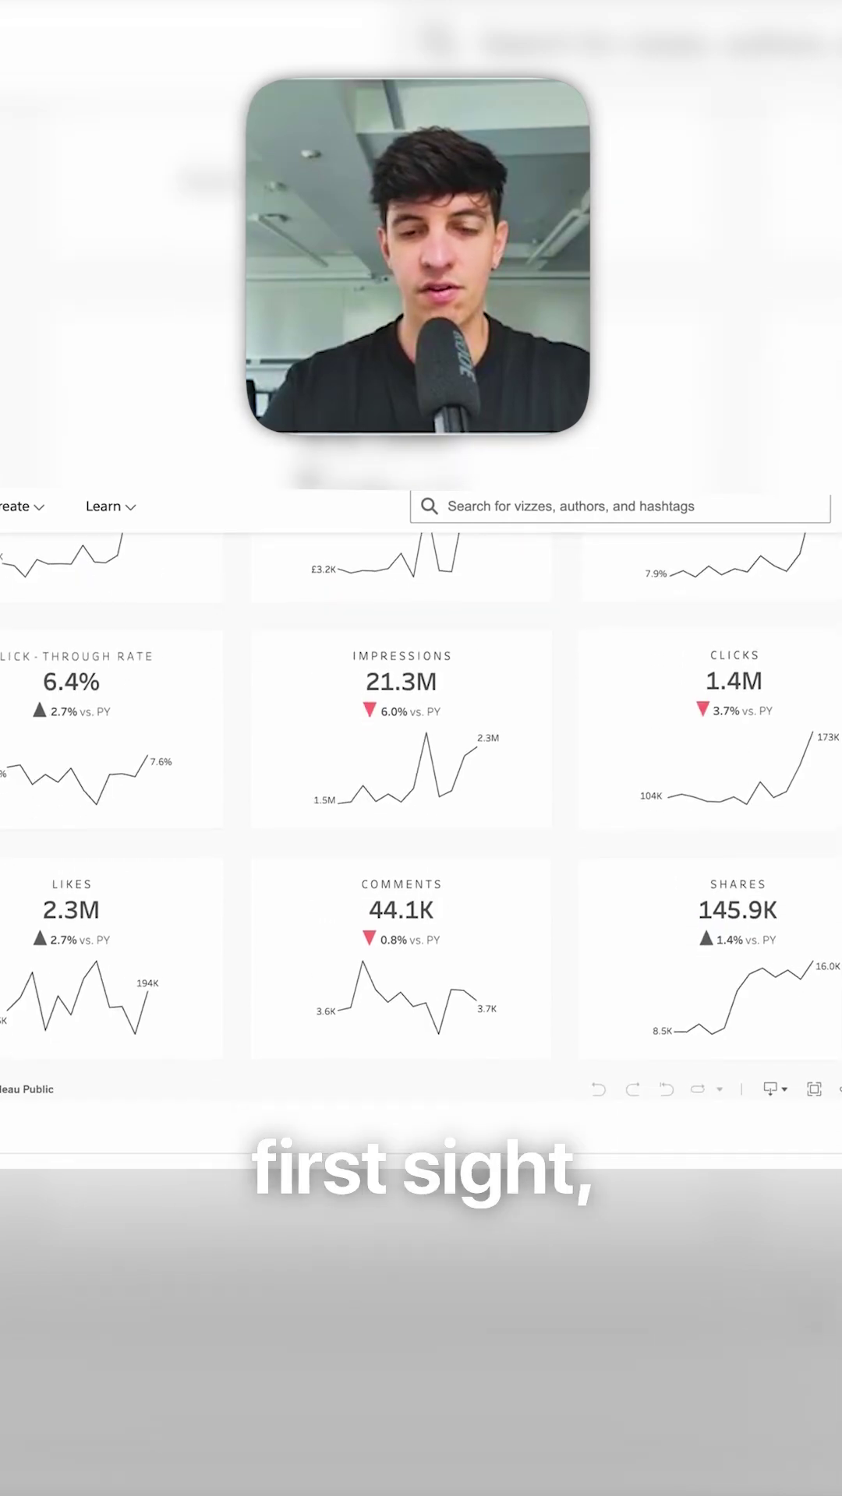
pyautogui.scroll(3, 420, 819)
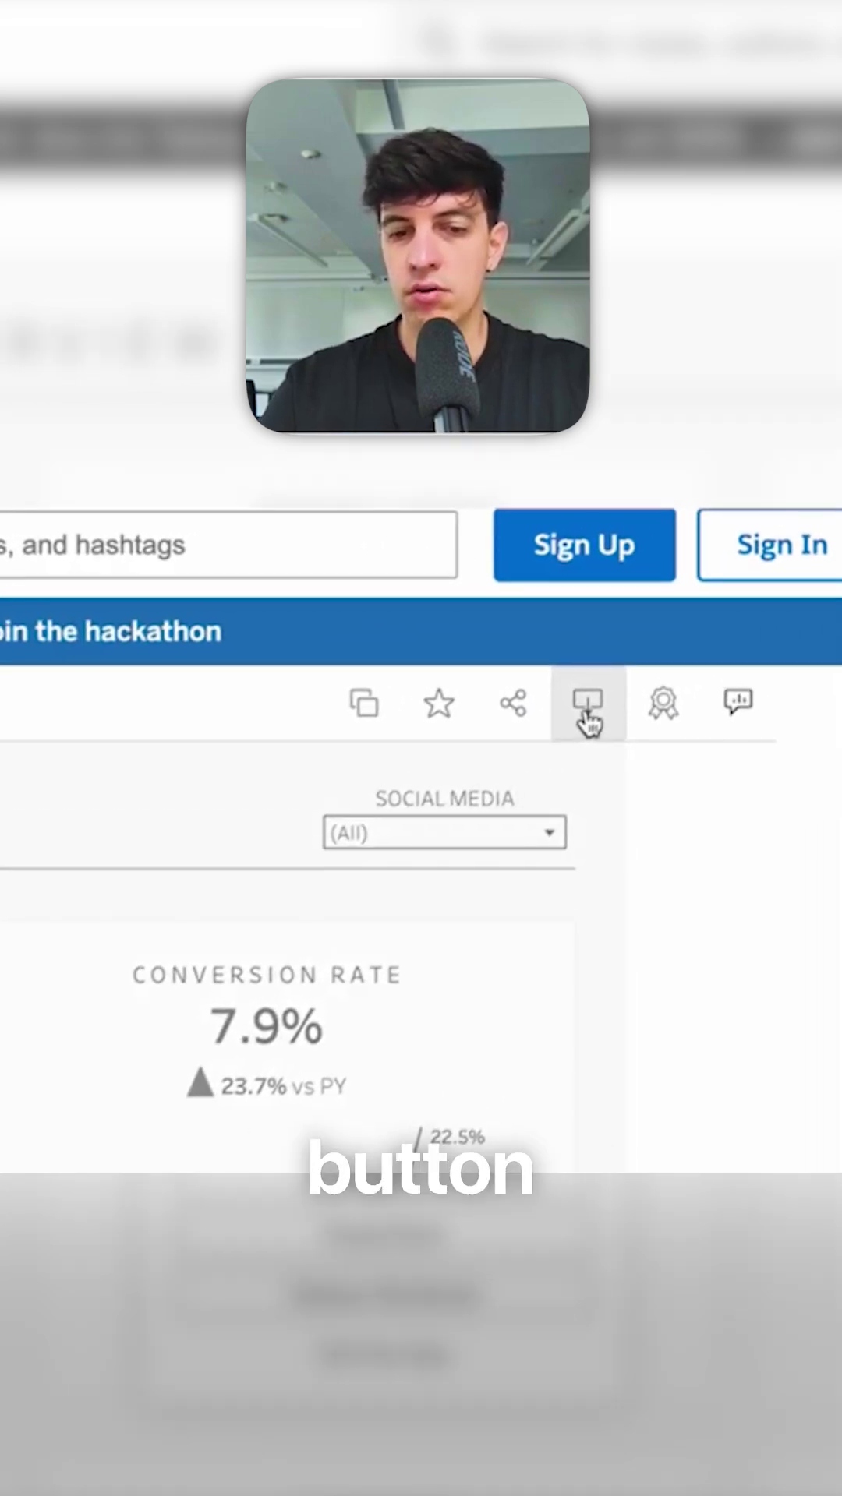
# Step: Bring up the download options for the Marketing Overview 2020 dashboard
pyautogui.click(684, 676)
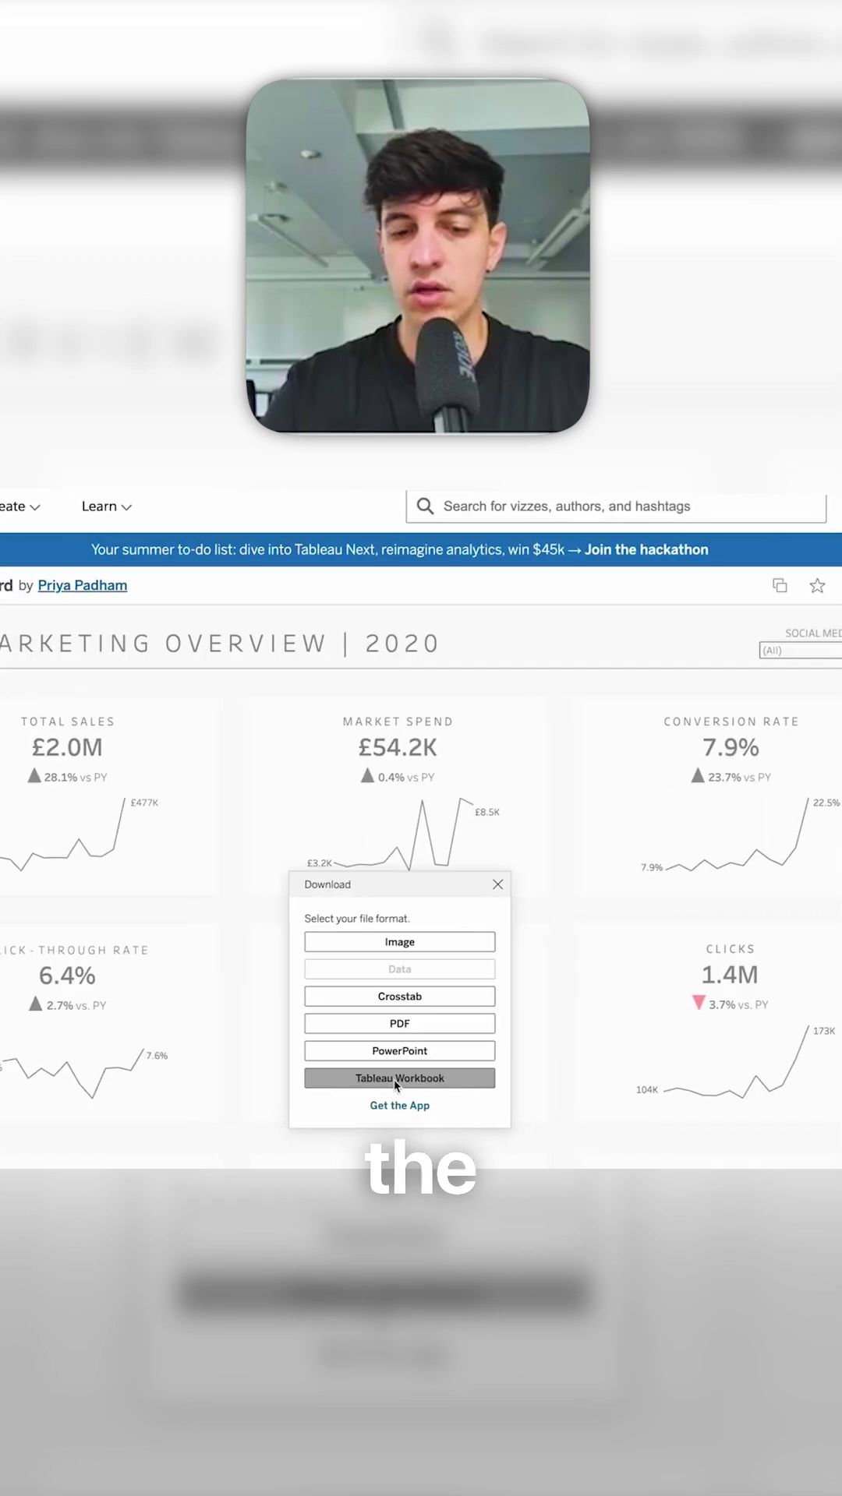